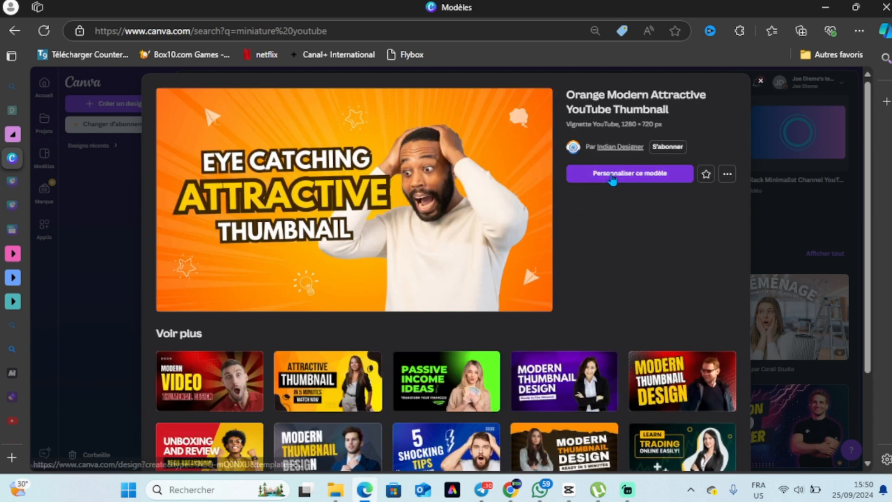
Open canva.com in the browser.
left_click(612, 177)
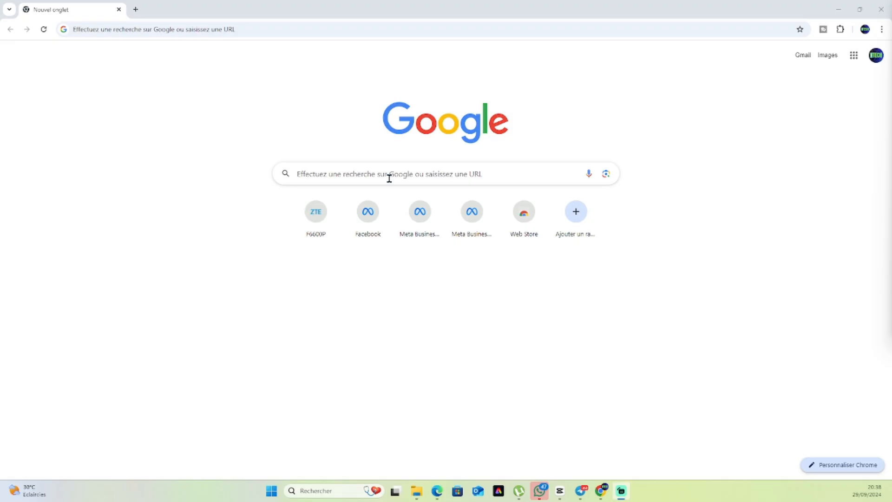
left_click(389, 177)
type("canva,")
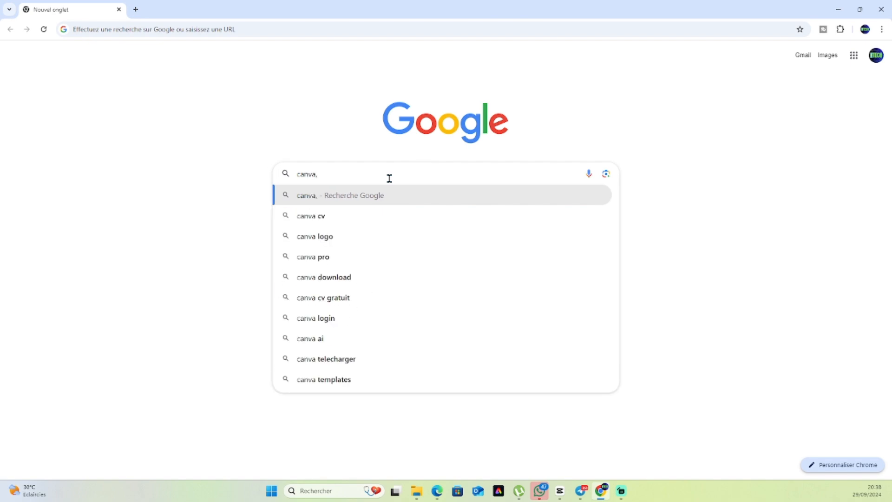
key("BackSpace")
type("m")
key("BackSpace")
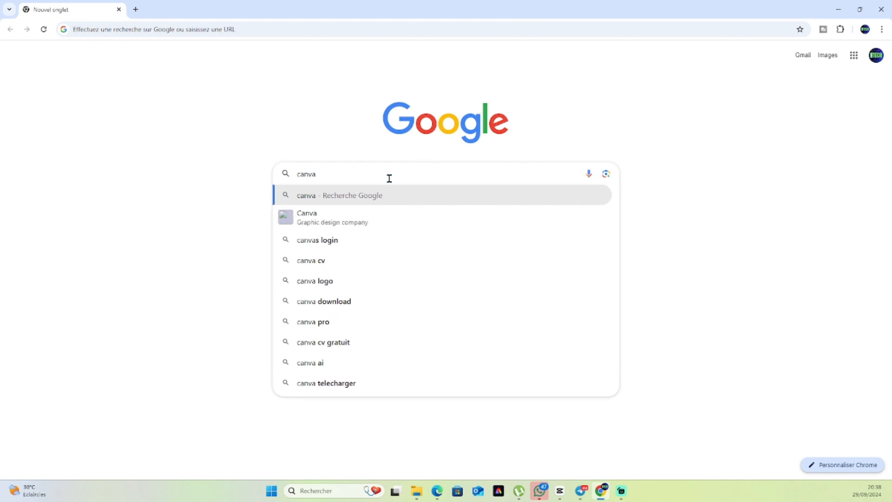
type(".com")
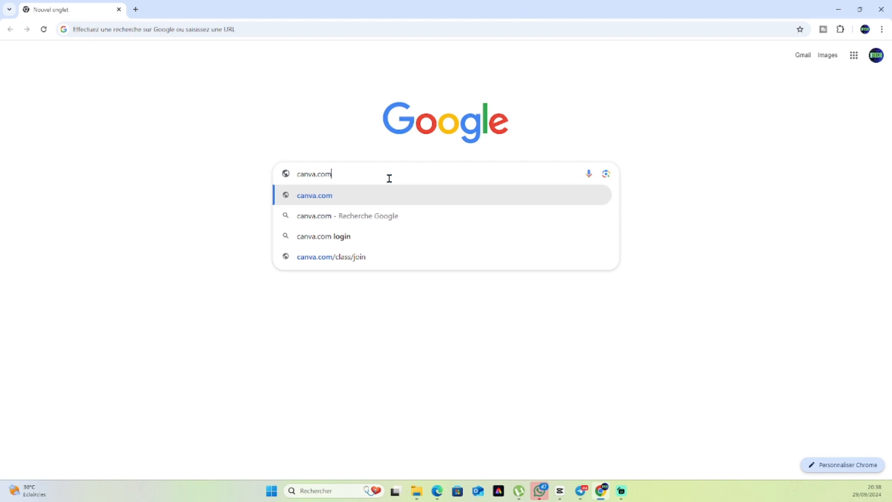
left_click(331, 196)
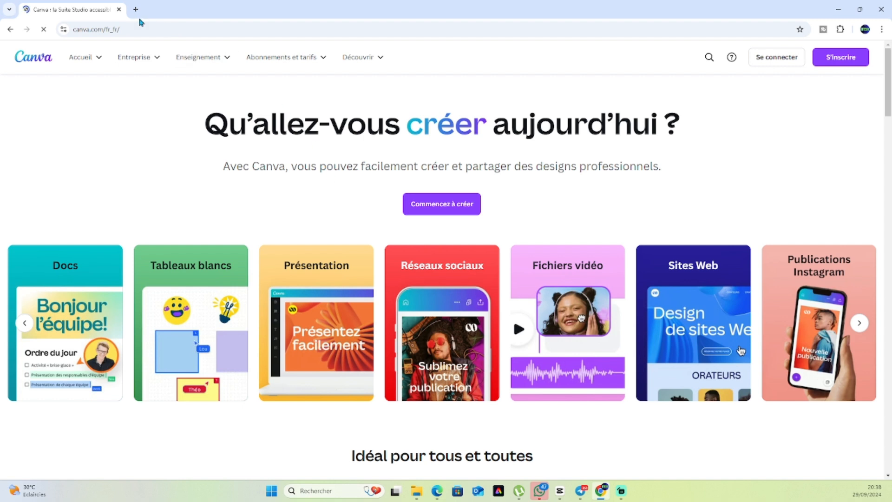
left_click(11, 31)
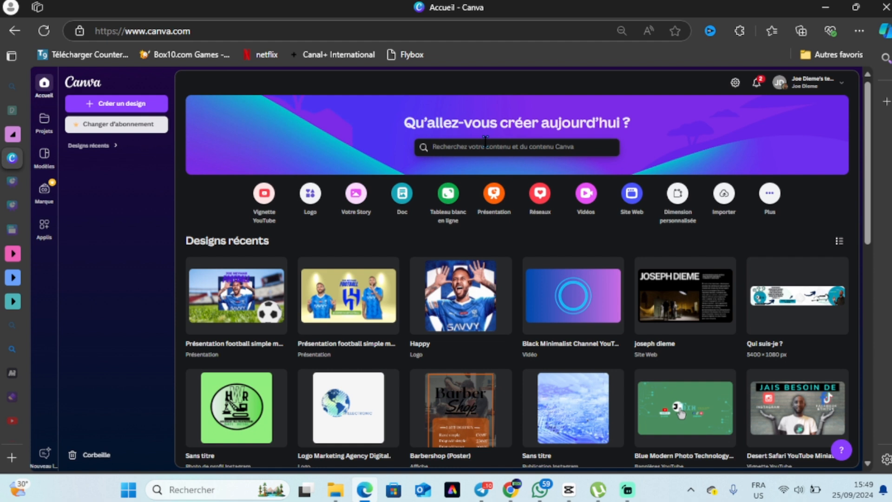
Search Canva for "miniature youtube" templates.
left_click(485, 142)
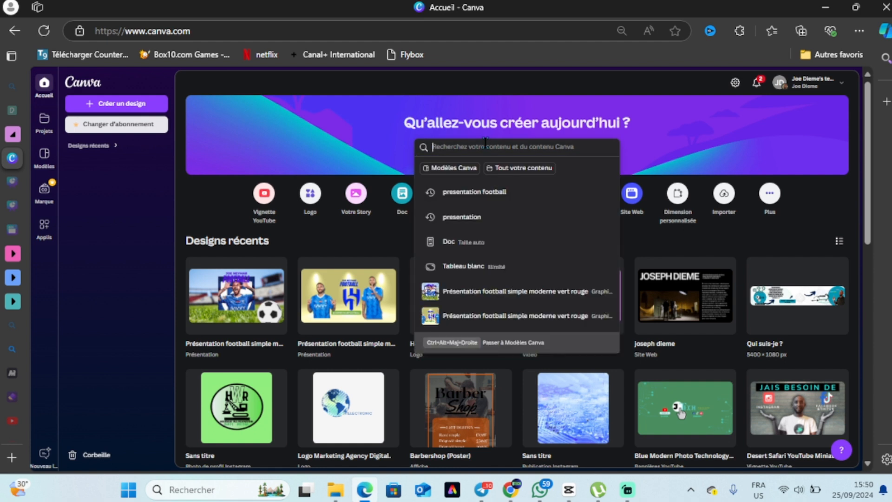
type("mini")
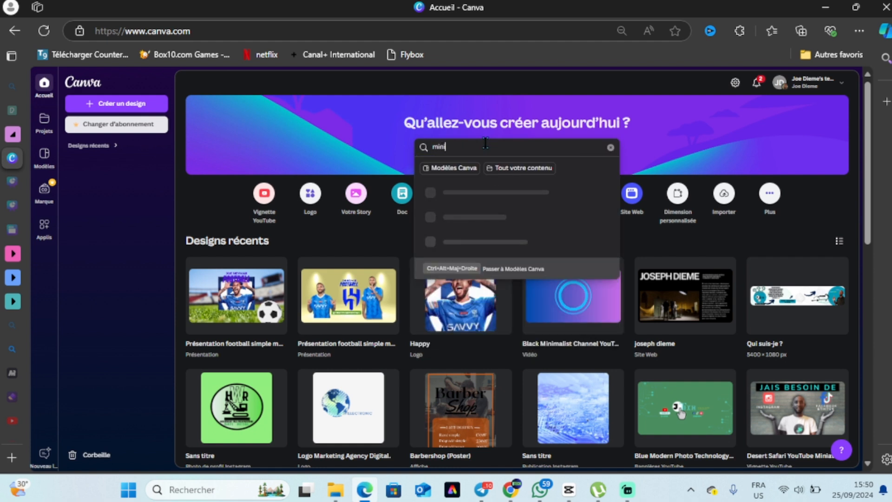
type("ature youtube")
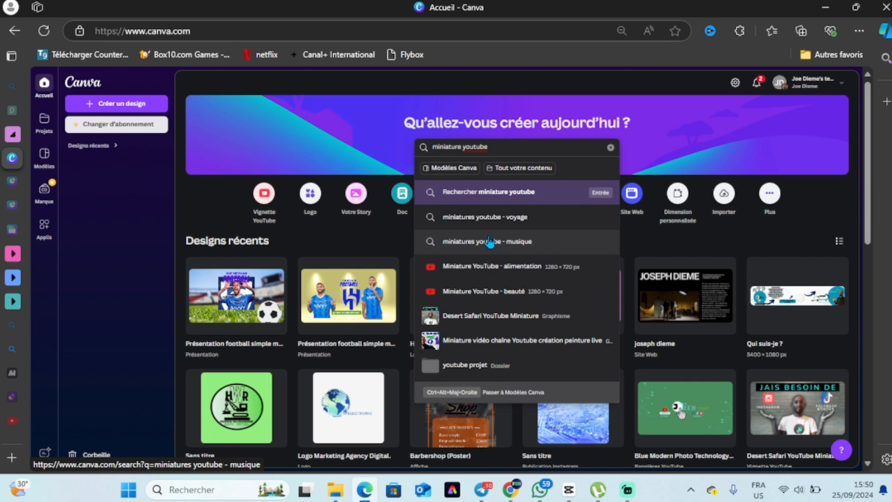
key("Return")
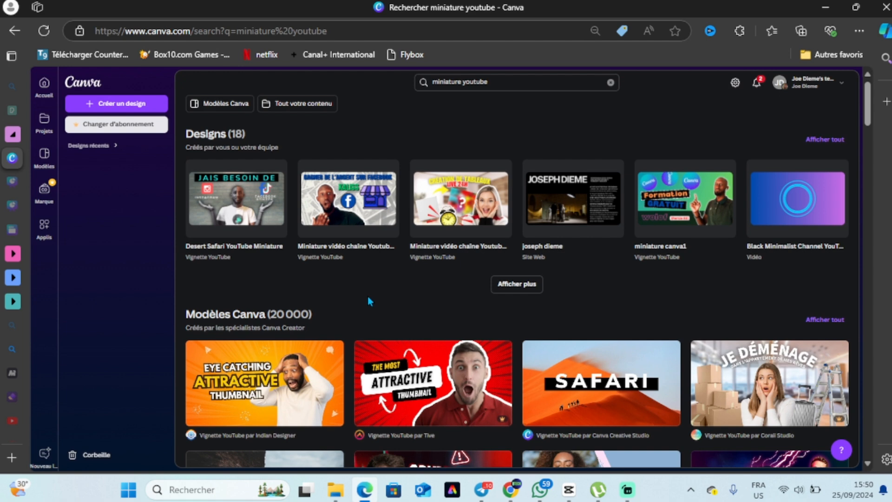
Open the Orange Modern Attractive YouTube Thumbnail template for customising.
scroll(369, 301, "down", 3)
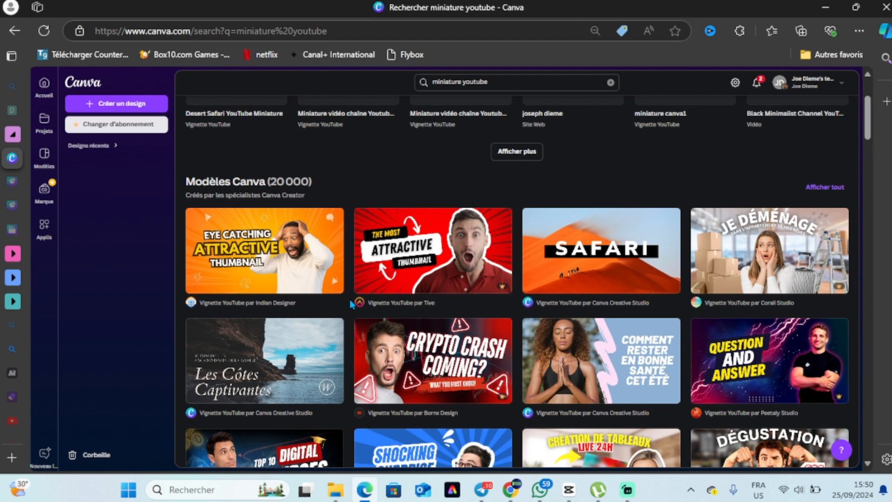
scroll(352, 304, "down", 2)
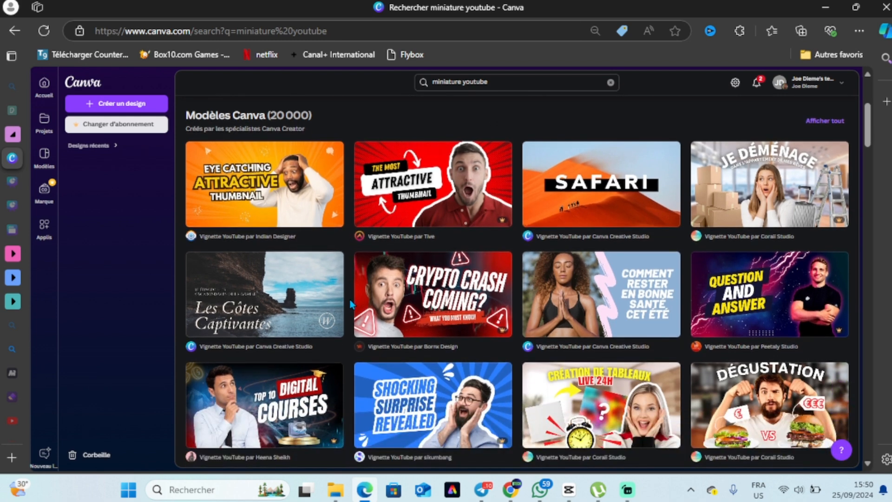
scroll(352, 304, "down", 2)
scroll(351, 304, "down", 2)
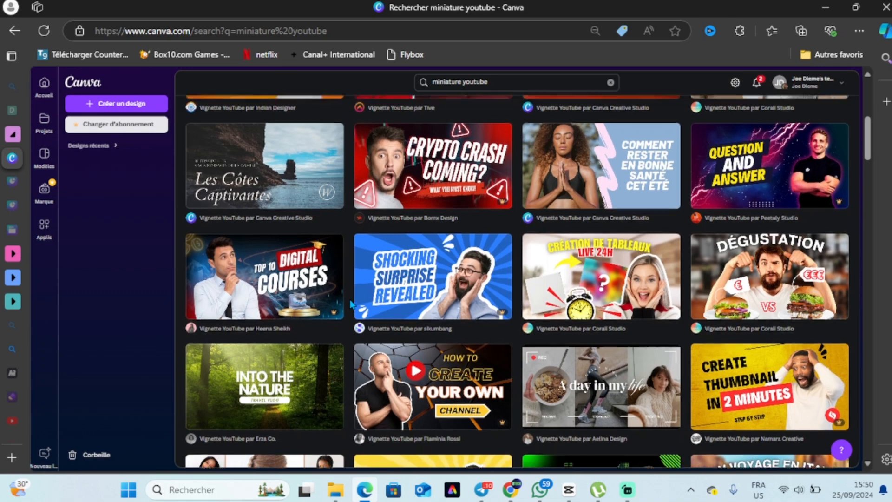
scroll(353, 304, "up", 8)
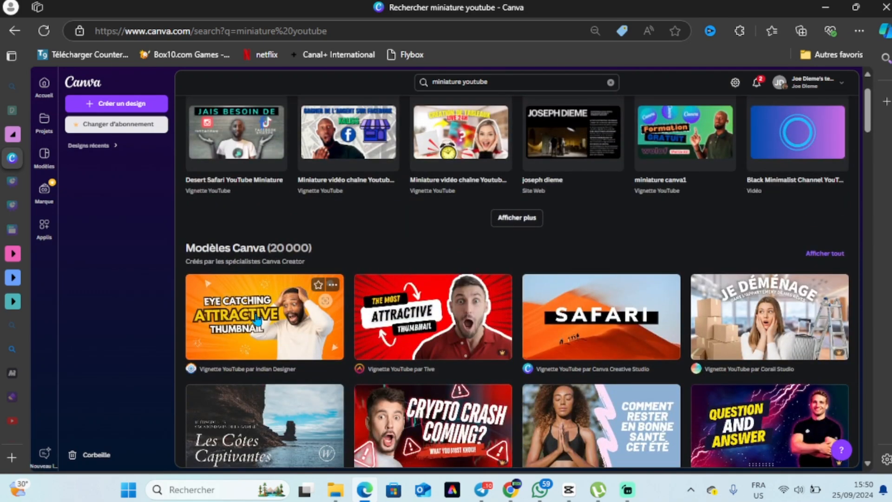
left_click(255, 311)
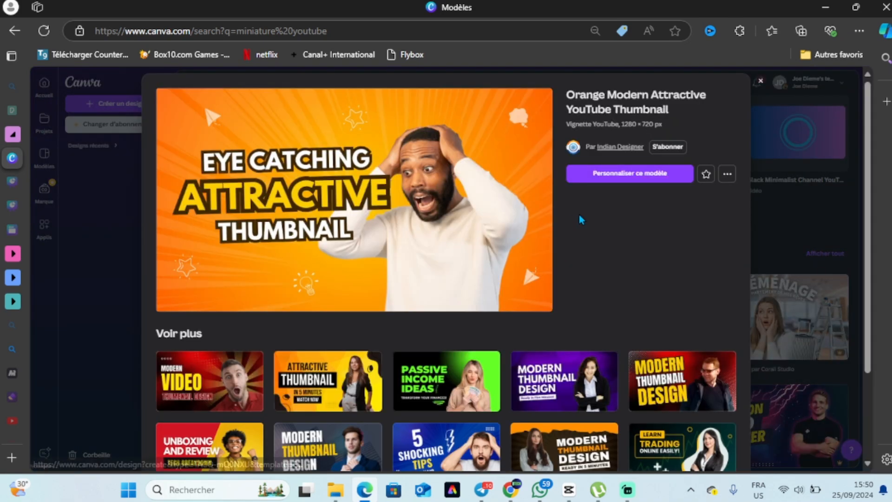
left_click(608, 173)
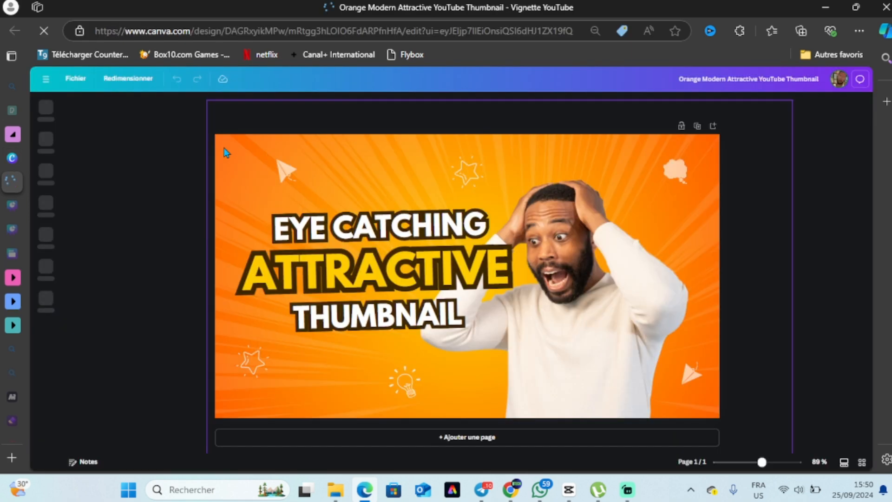
Select all the template's elements on the page and delete them.
left_click_drag(224, 147, 698, 411)
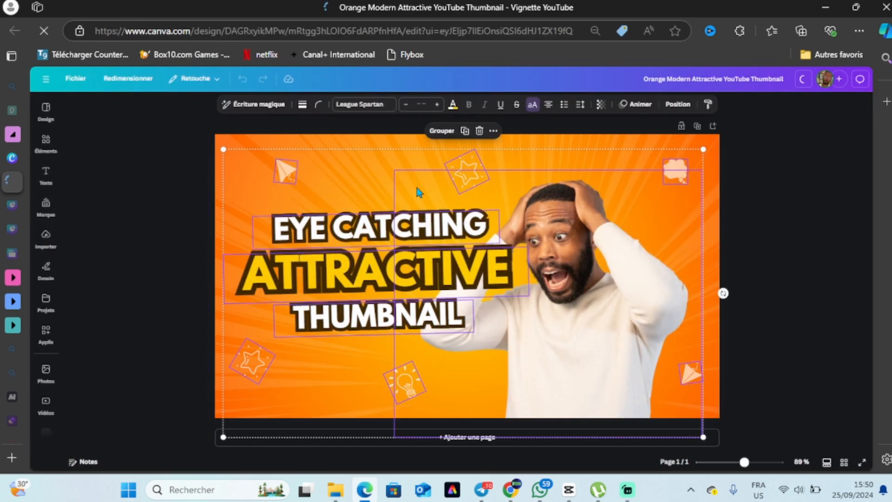
left_click(478, 132)
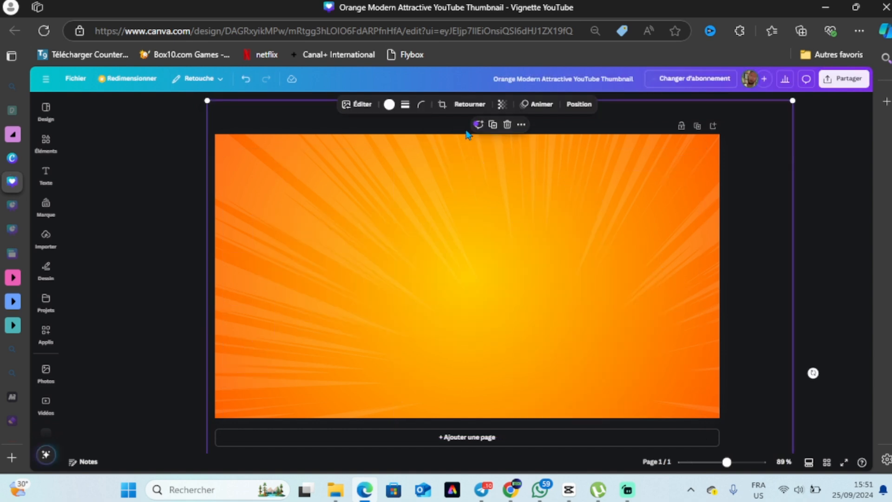
Set the page background colour to white.
left_click(506, 197)
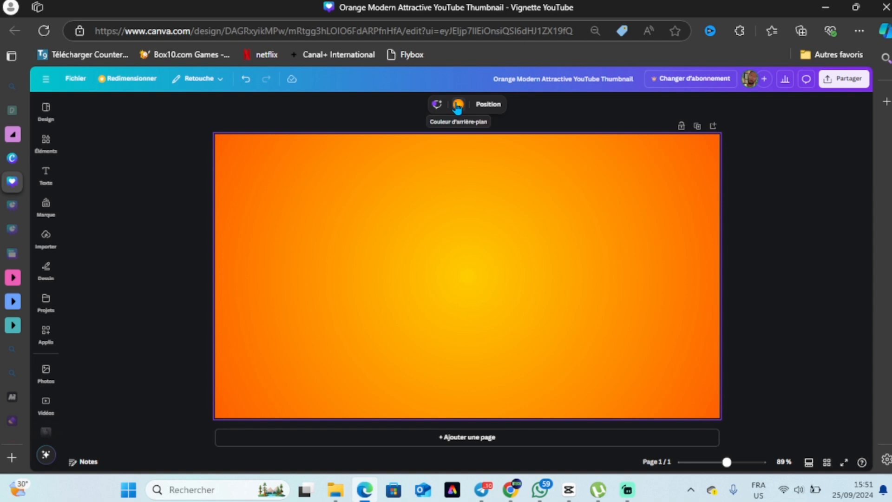
left_click(455, 103)
left_click(194, 294)
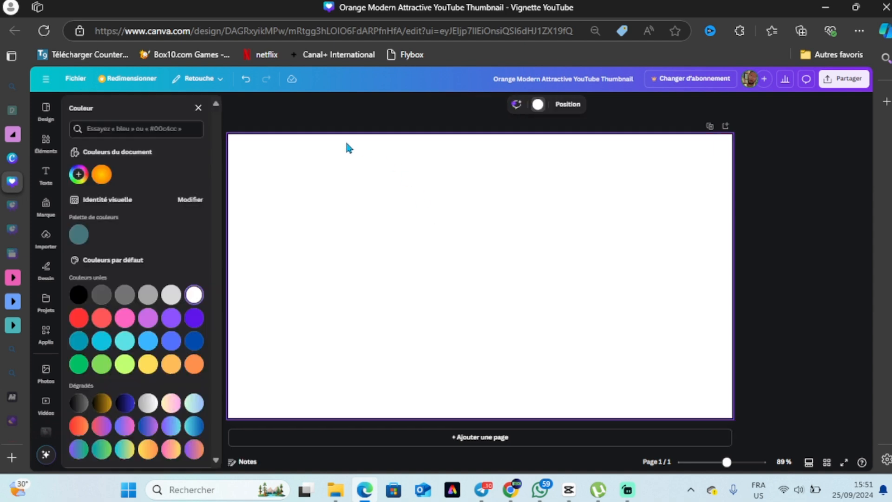
Upload the image R from the photo folder and place it on the page.
left_click(45, 236)
left_click(133, 128)
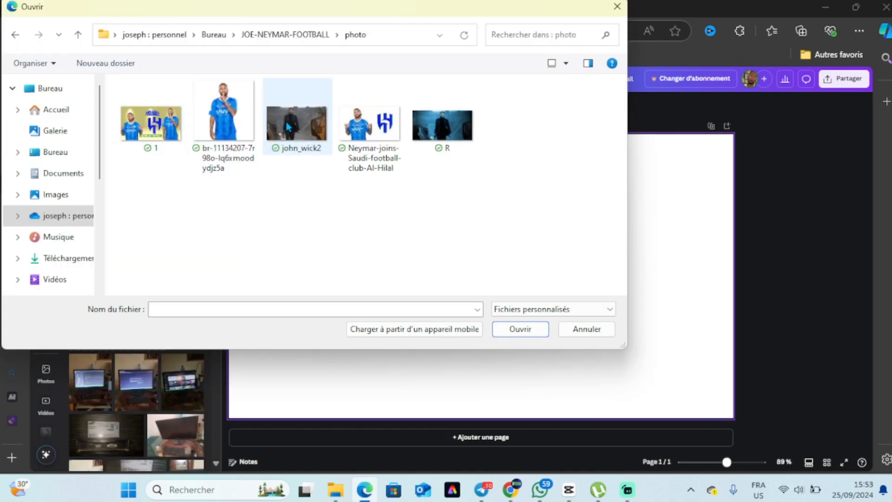
left_click(286, 122)
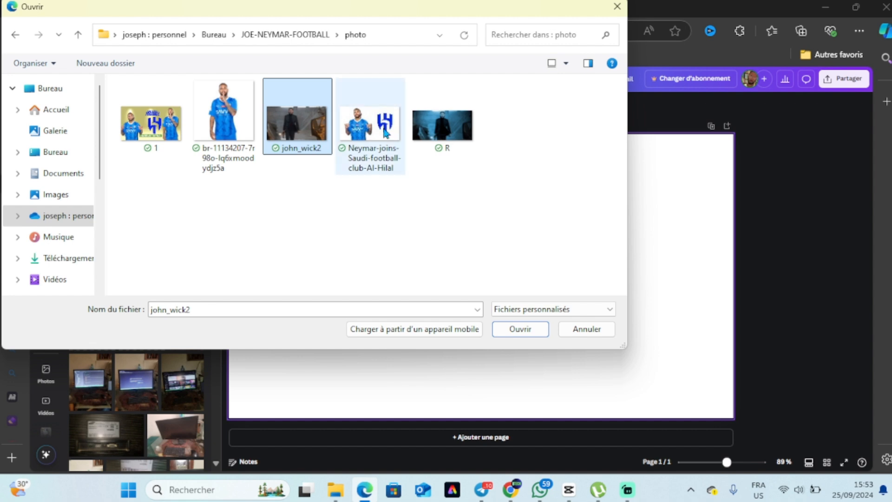
left_click(442, 125, "ctrl")
left_click(518, 329)
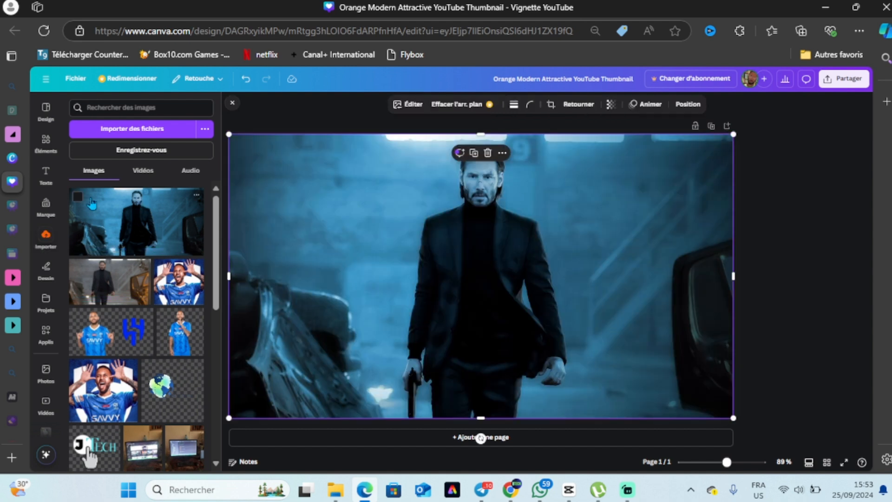
Add a title reading JOHN WICK 2 and set its font to Trend Slab Four.
left_click(46, 175)
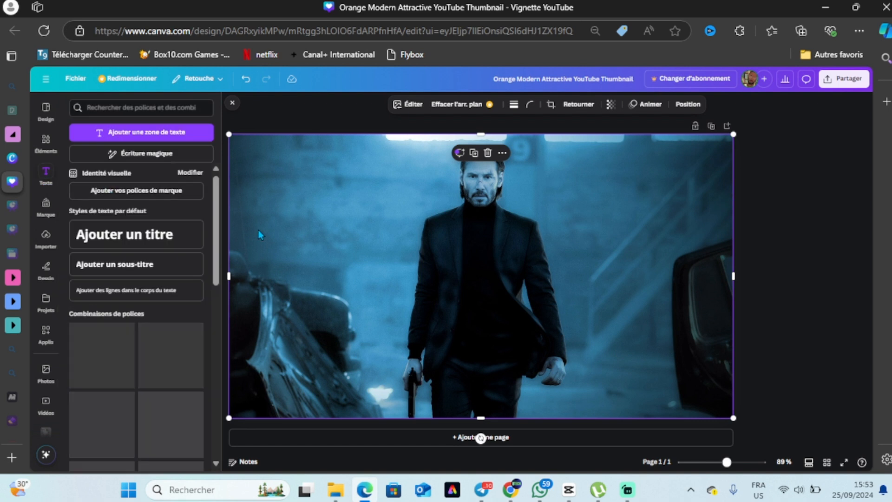
left_click(125, 234)
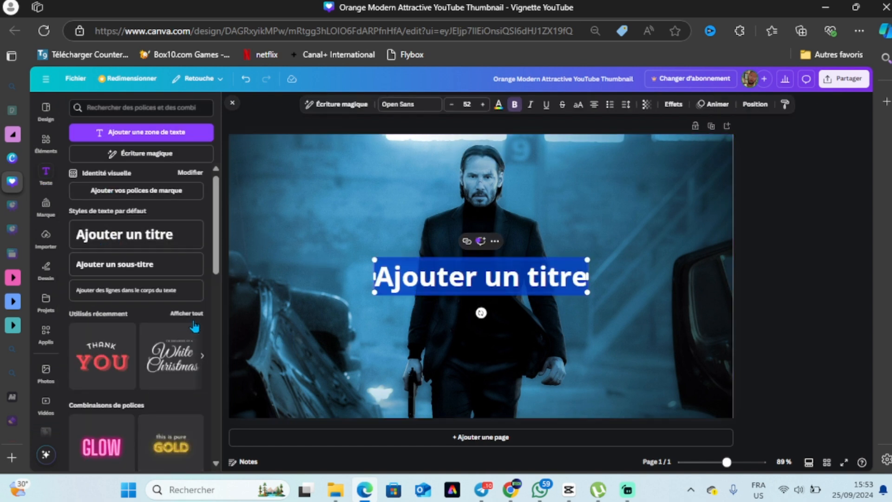
scroll(194, 327, "down", 5)
scroll(195, 327, "down", 4)
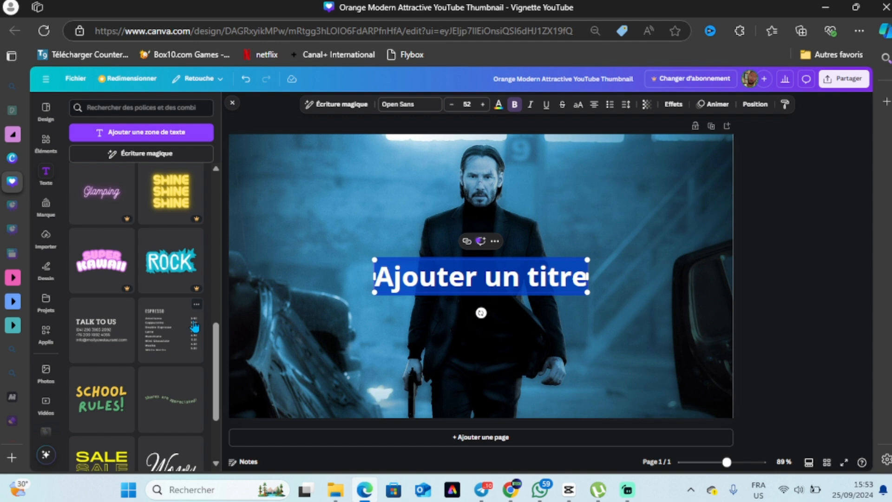
scroll(166, 331, "down", 5)
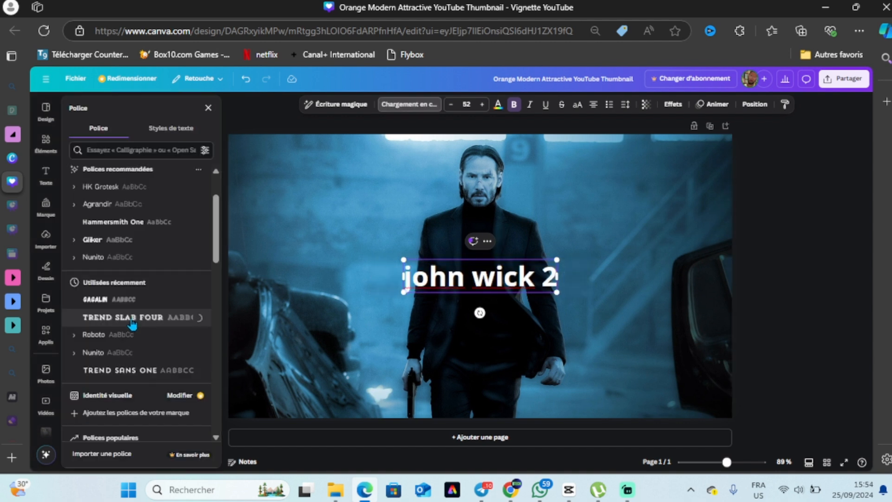
left_click(133, 319)
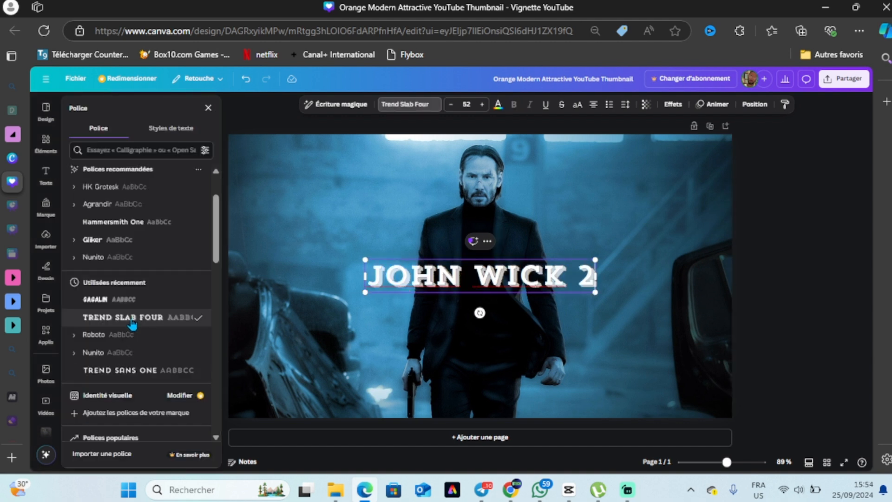
Enlarge the title to about size 104, spanning the page width, and move it near the top edge.
left_click_drag(593, 275, 591, 275)
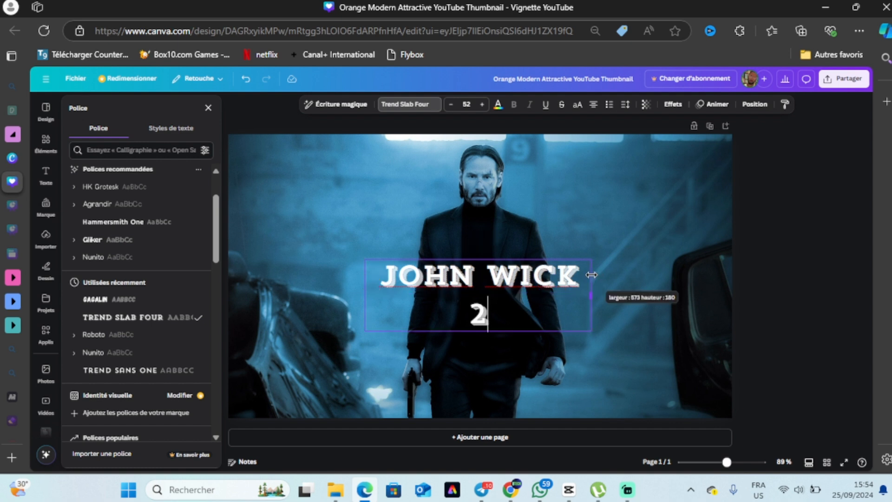
left_click_drag(591, 330, 682, 286)
left_click_drag(689, 222, 729, 227)
left_click_drag(249, 160, 229, 153)
left_click_drag(431, 191, 438, 181)
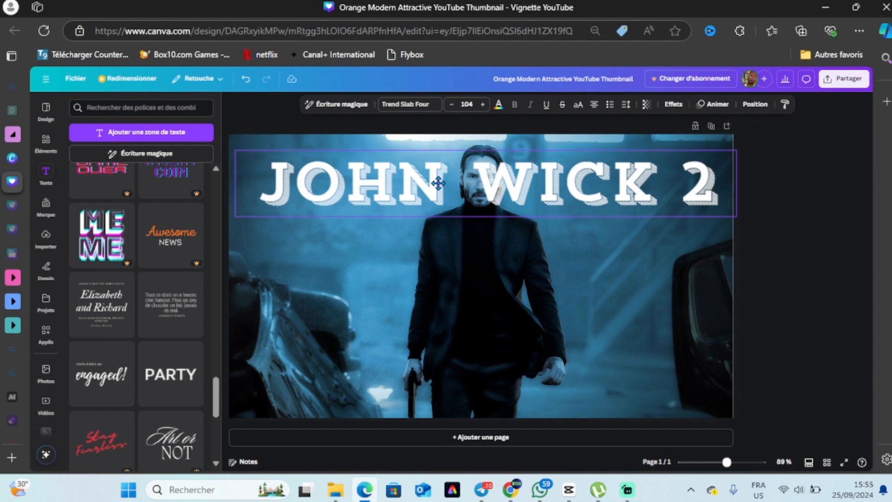
Select the photo and switch to the remove.bg upload tab.
left_click(484, 314)
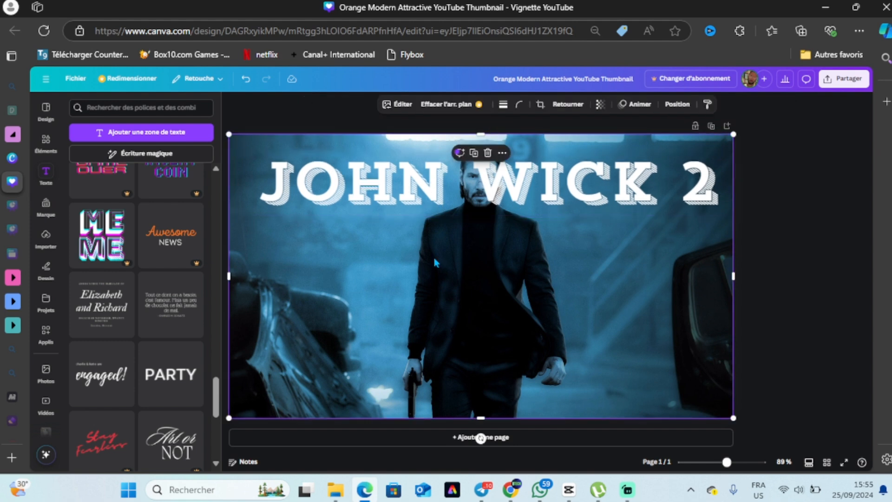
mouse_move(27, 204)
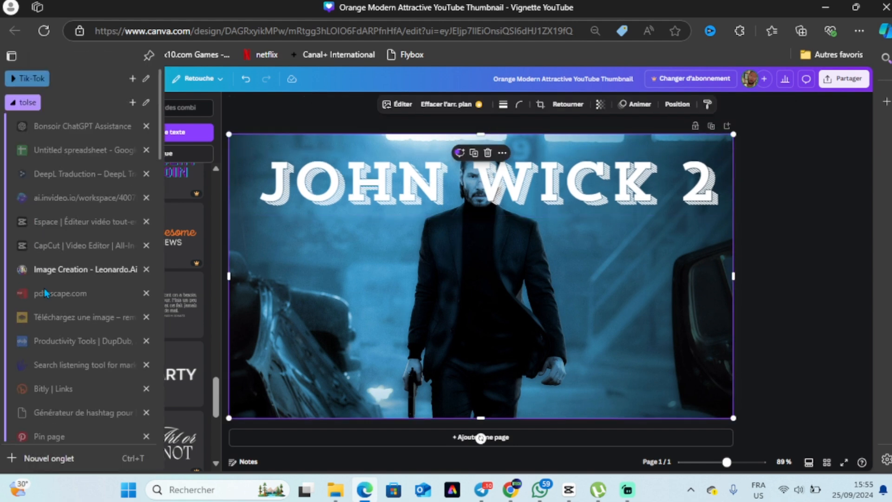
left_click(63, 318)
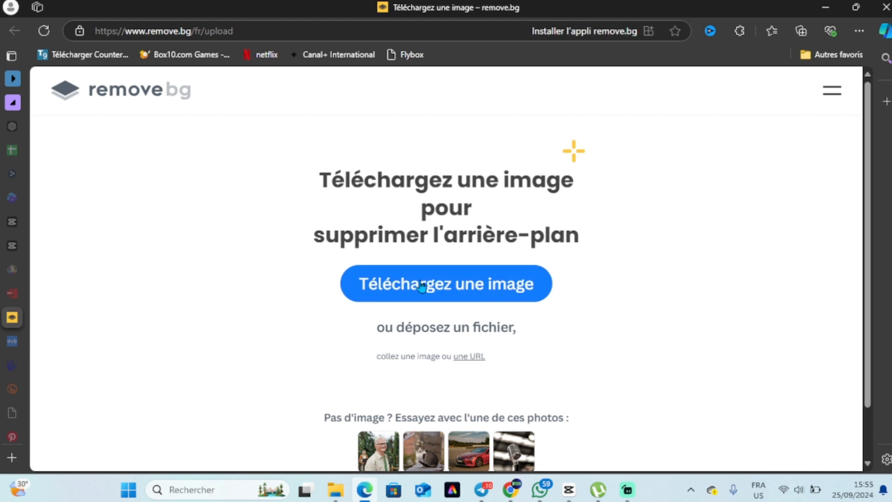
left_click(256, 31)
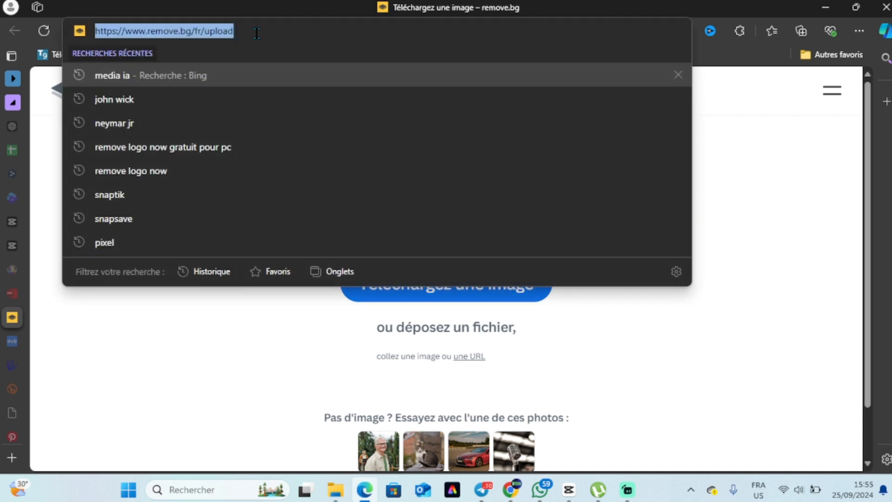
left_click(157, 355)
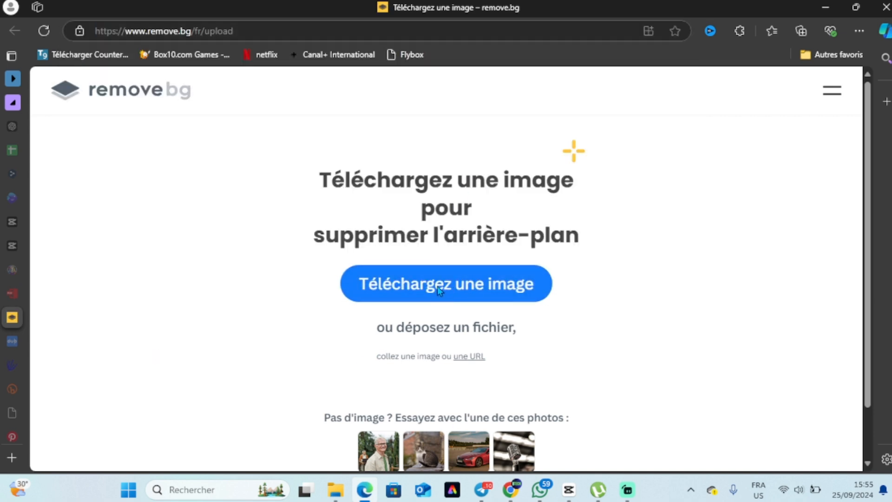
Upload the image R to remove.bg to strip its background, then download the cut-out result.
left_click(436, 286)
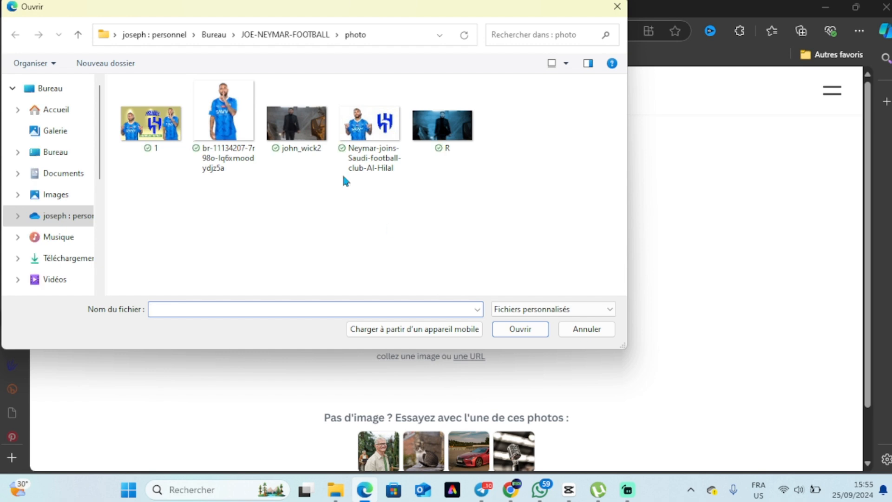
left_click(437, 134)
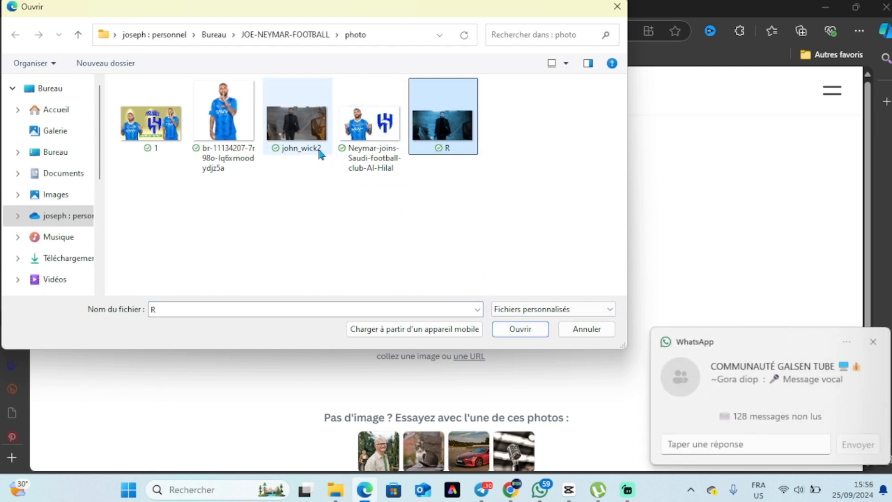
left_click(520, 329)
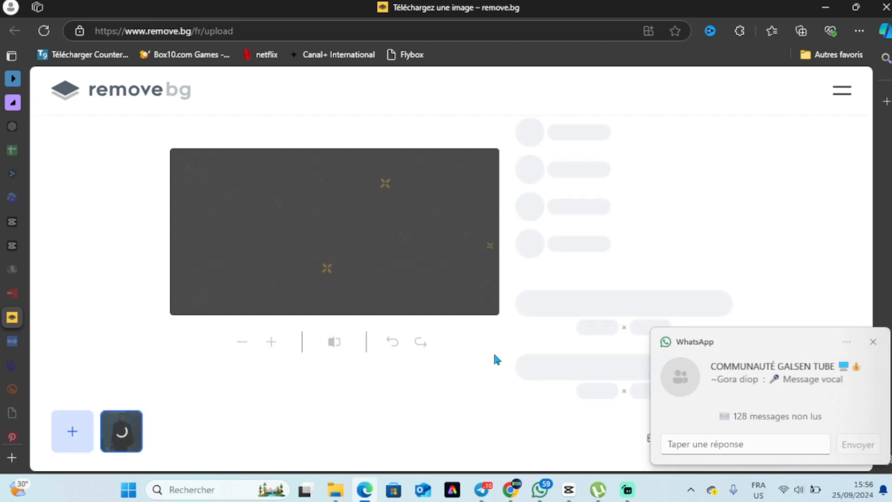
left_click(620, 299)
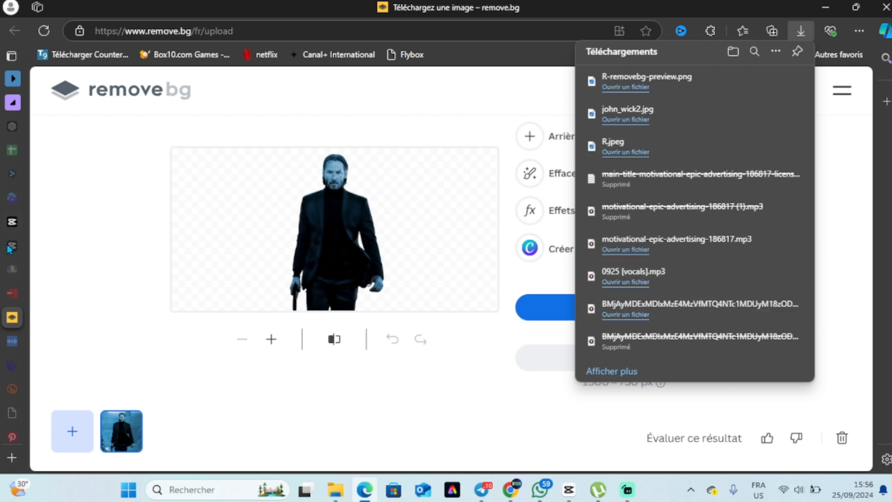
Switch back to the Canva tab with the Orange Modern Attractive YouTube Thumbnail design.
mouse_move(8, 248)
scroll(8, 325, "down", 10)
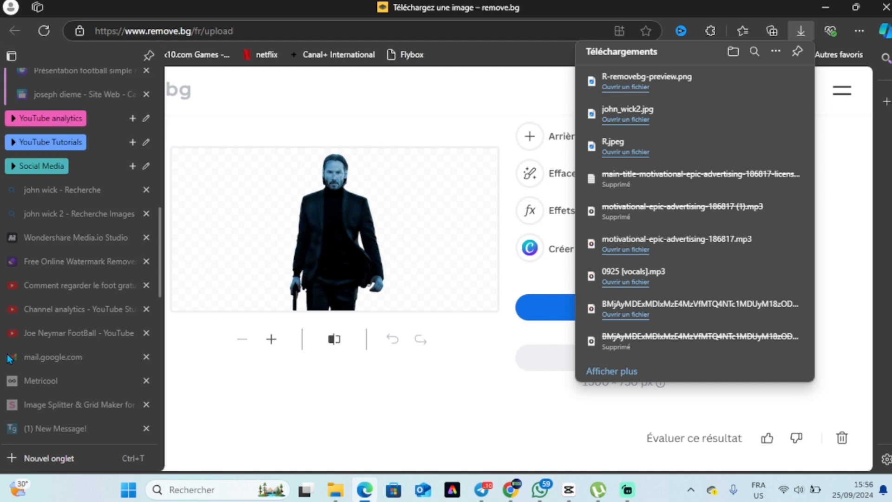
scroll(8, 358, "up", 5)
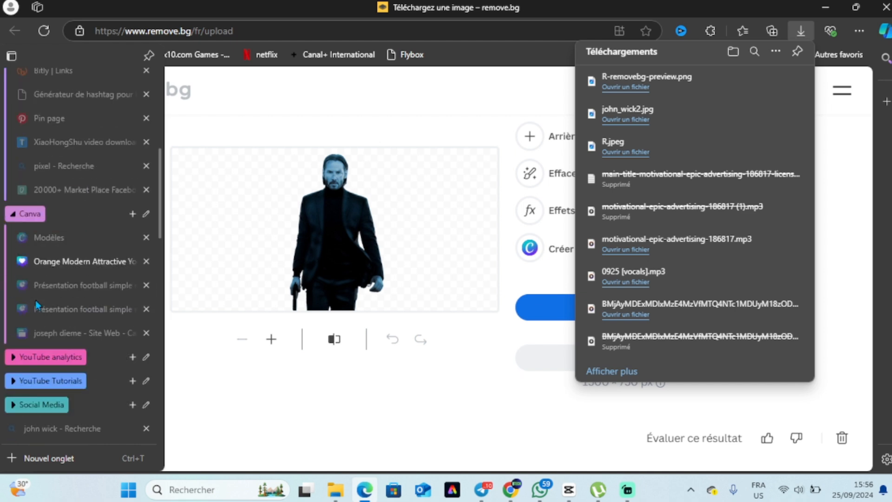
left_click(54, 261)
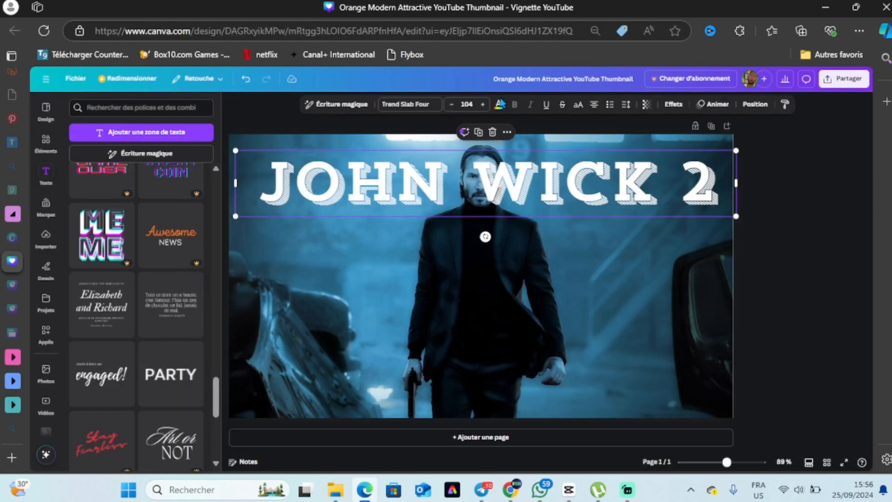
Set the JOHN WICK 2 title colour to yellow and nudge the title slightly upward.
left_click(499, 105)
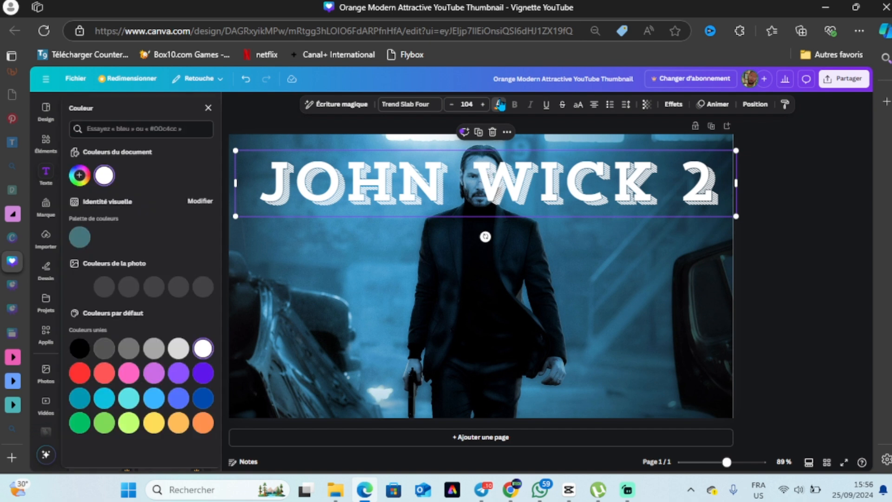
left_click(154, 423)
left_click_drag(465, 194, 460, 182)
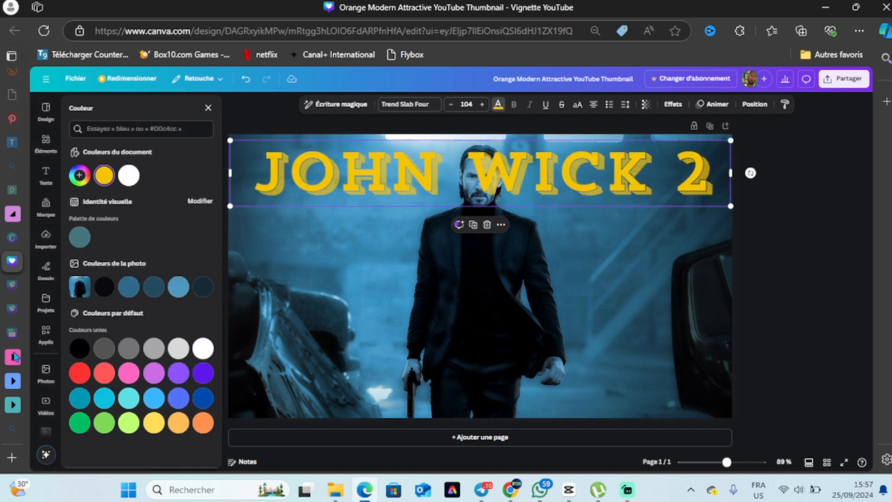
Upload the background-removed R image from the Downloads folder and add it to the page.
left_click(46, 237)
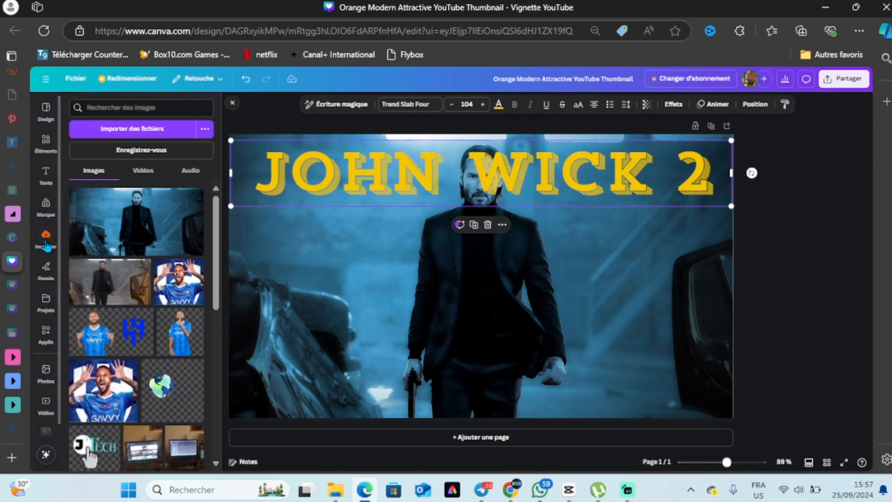
left_click(134, 133)
left_click(37, 266)
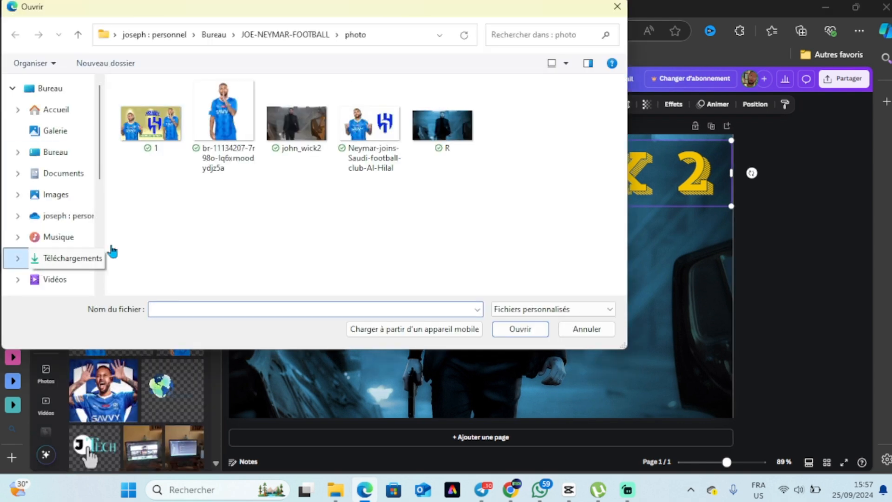
left_click(153, 147)
left_click(529, 321)
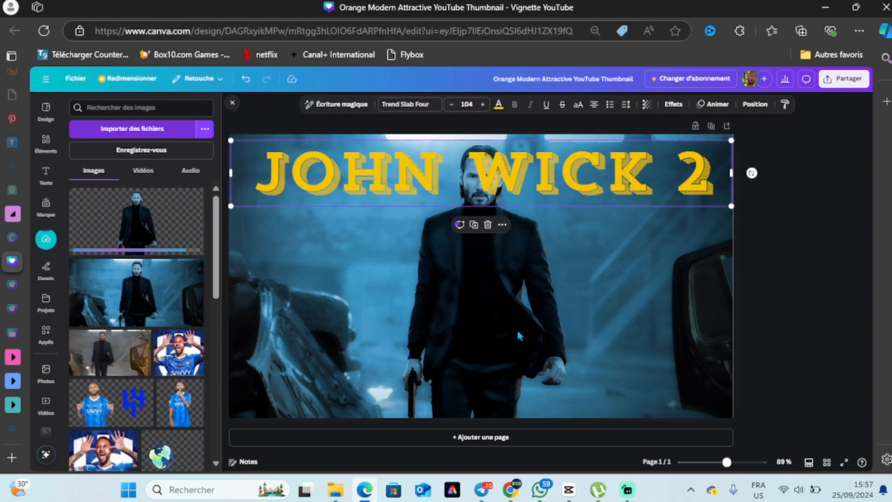
left_click(152, 251)
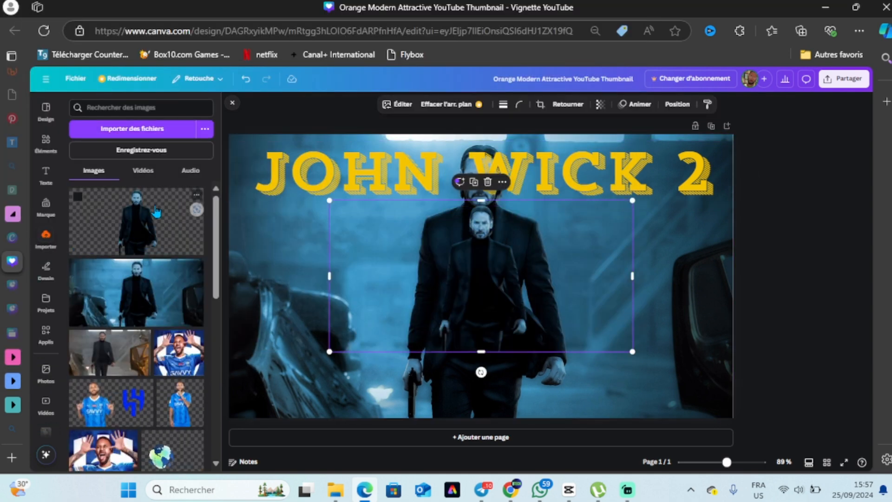
Resize and position the cut-out figure so it lines up over the photo and covers the whole page.
left_click_drag(328, 200, 224, 148)
left_click_drag(631, 352, 697, 441)
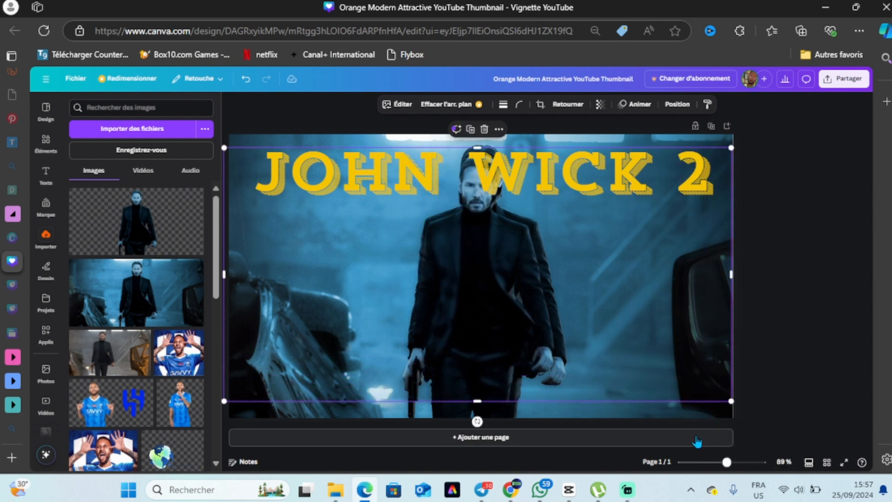
left_click_drag(731, 400, 764, 418)
left_click_drag(534, 339, 518, 320)
left_click_drag(748, 400, 783, 421)
left_click_drag(684, 381, 659, 369)
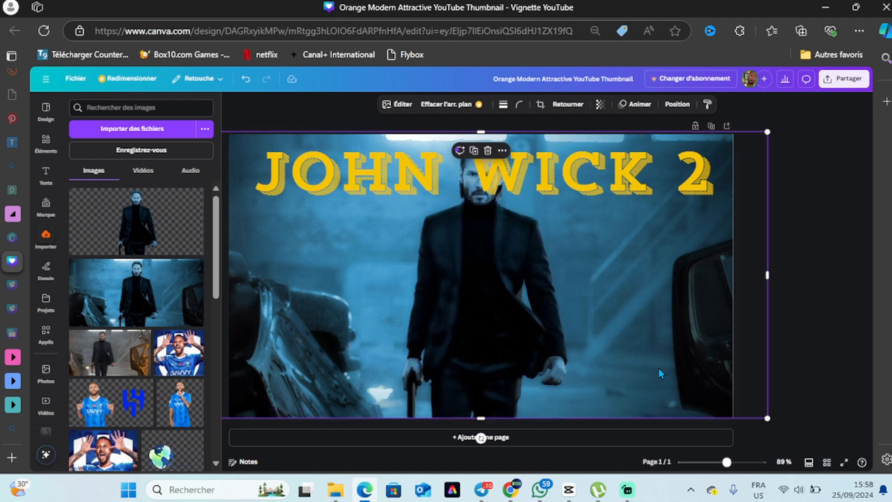
Reorder the layers so the cut-out figure sits in front of the JOHN WICK 2 title.
left_click(671, 106)
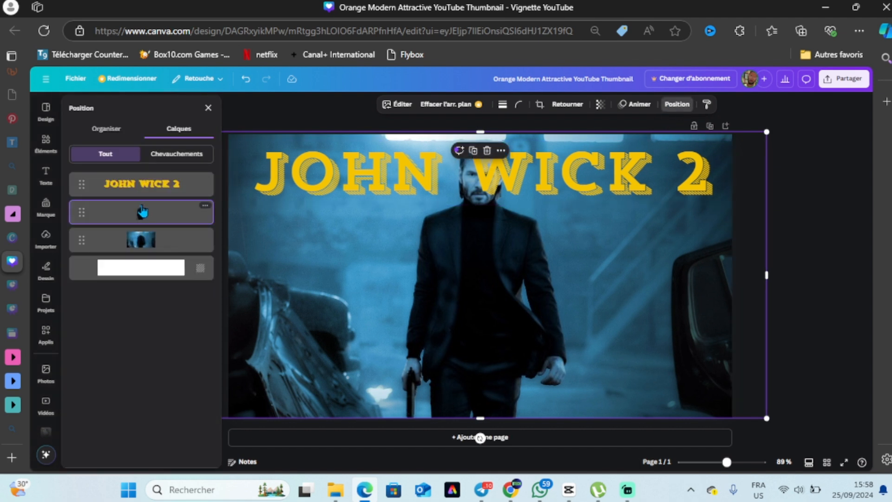
left_click_drag(136, 180, 130, 212)
left_click_drag(135, 215, 135, 186)
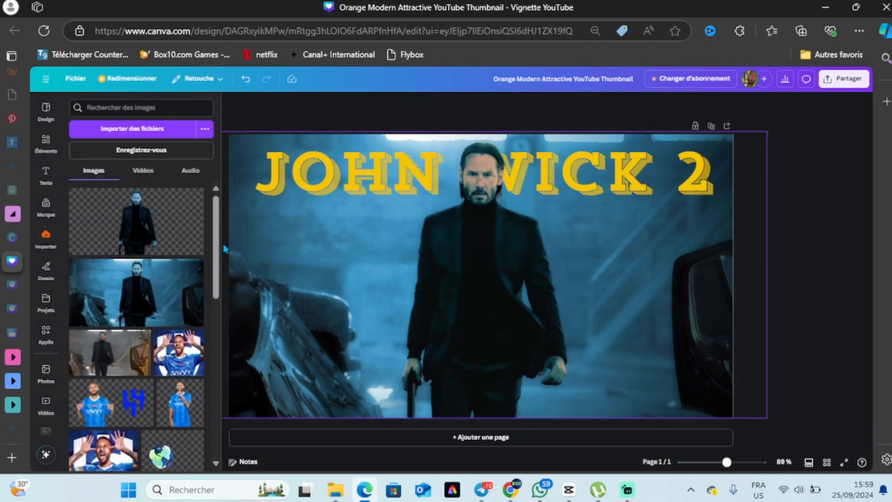
Add a text from the PARTY style, change it to CHAPITRE 2, shrink it and place it left of the figure.
left_click(45, 176)
left_click(171, 372)
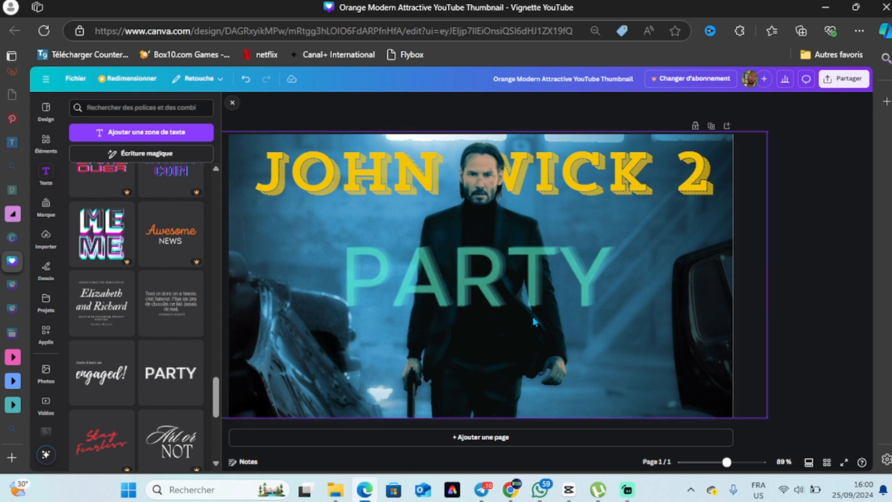
left_click_drag(599, 278, 389, 266)
type("CHAPITRE 2")
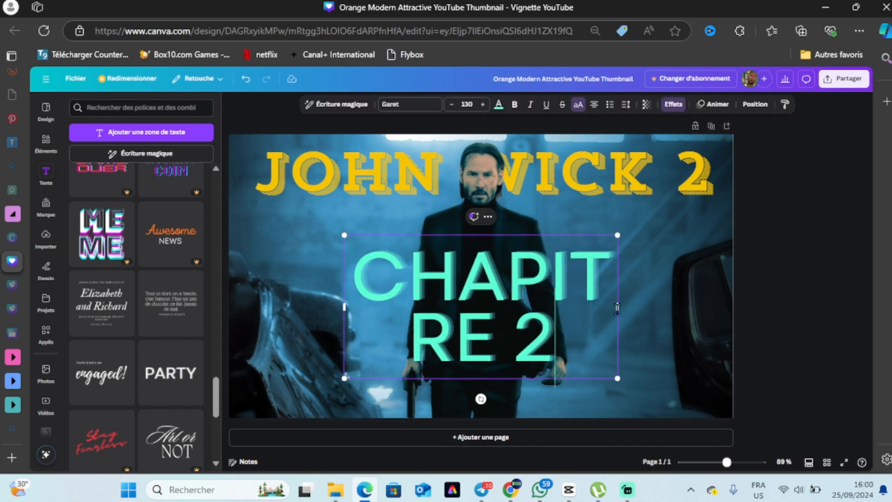
left_click_drag(617, 310, 714, 344)
left_click_drag(710, 378, 381, 275)
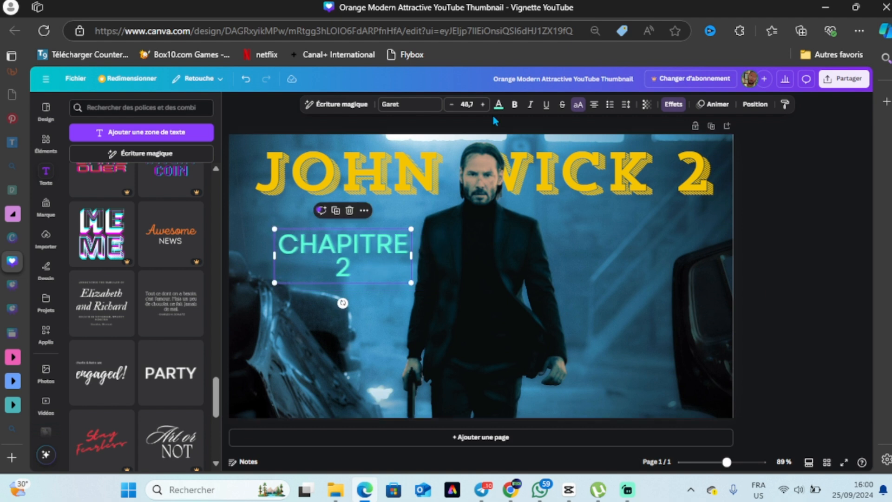
Set the CHAPITRE 2 text colour to black.
left_click(498, 104)
left_click(78, 392)
left_click(148, 174)
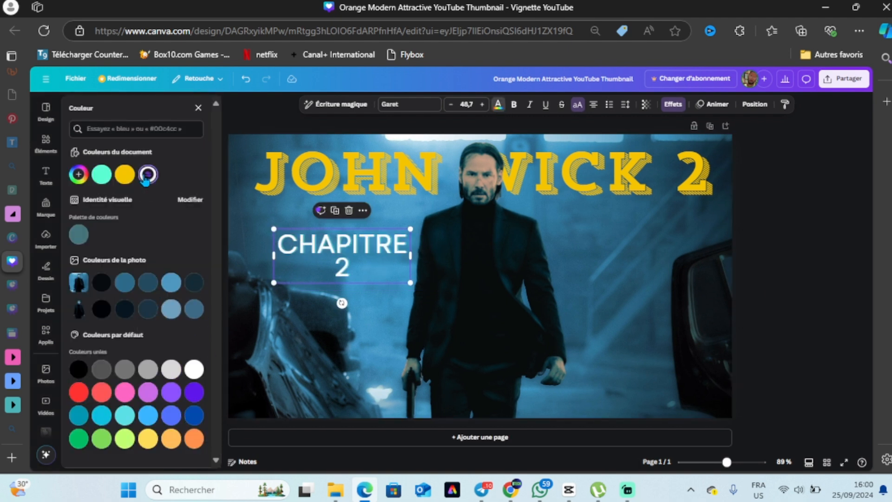
left_click(78, 368)
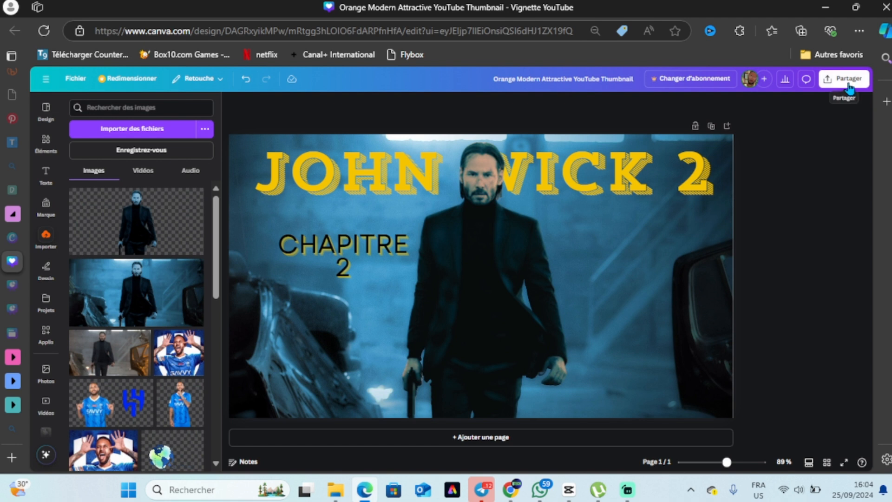
Download the finished design as a PNG at 1280 × 720 px.
left_click(848, 78)
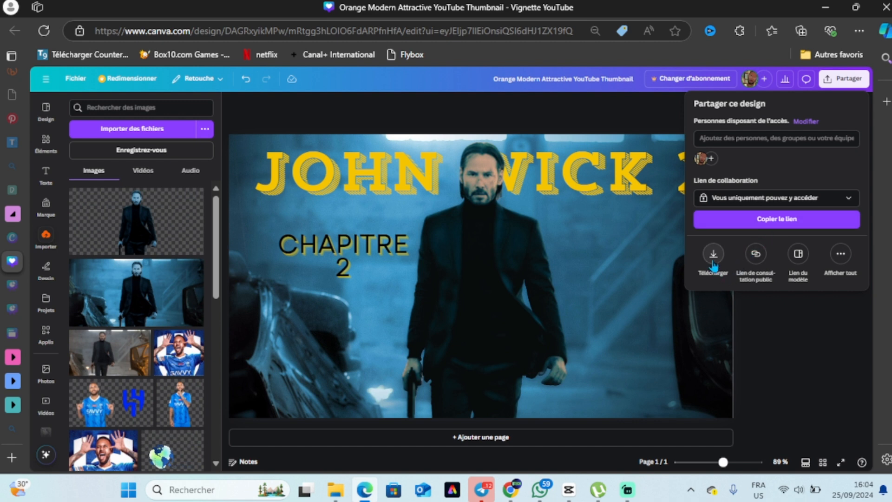
left_click(713, 263)
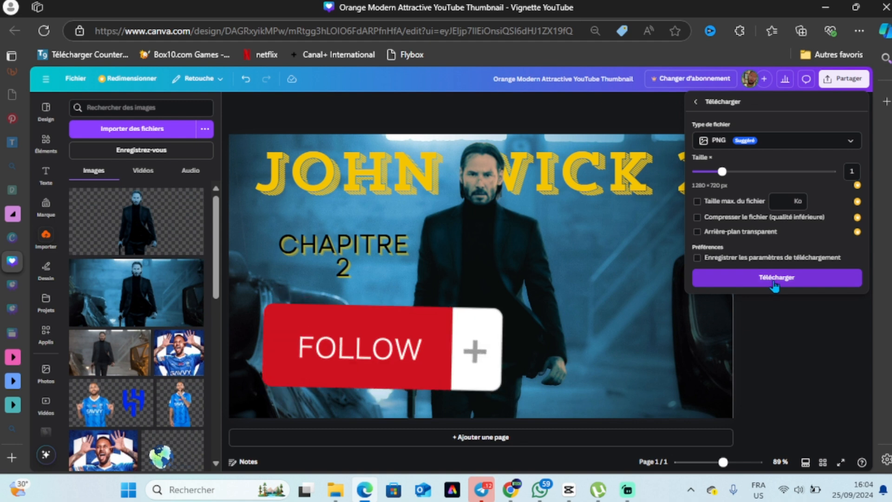
left_click(773, 284)
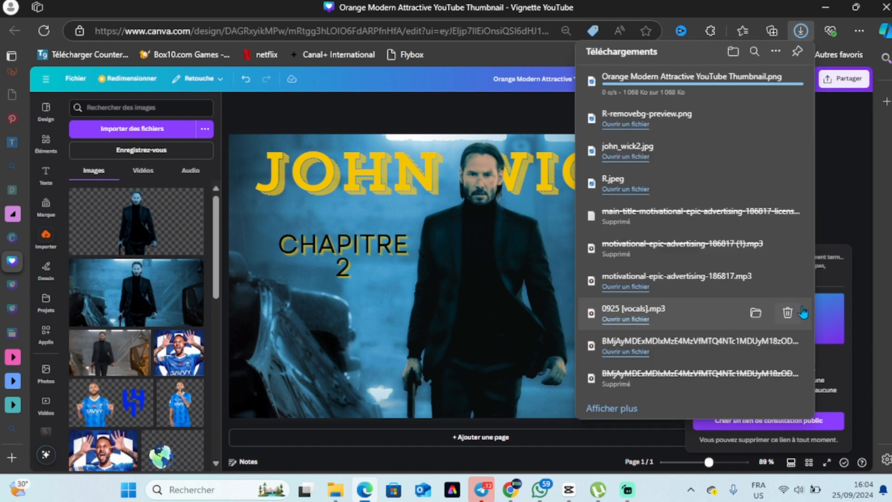
left_click(833, 197)
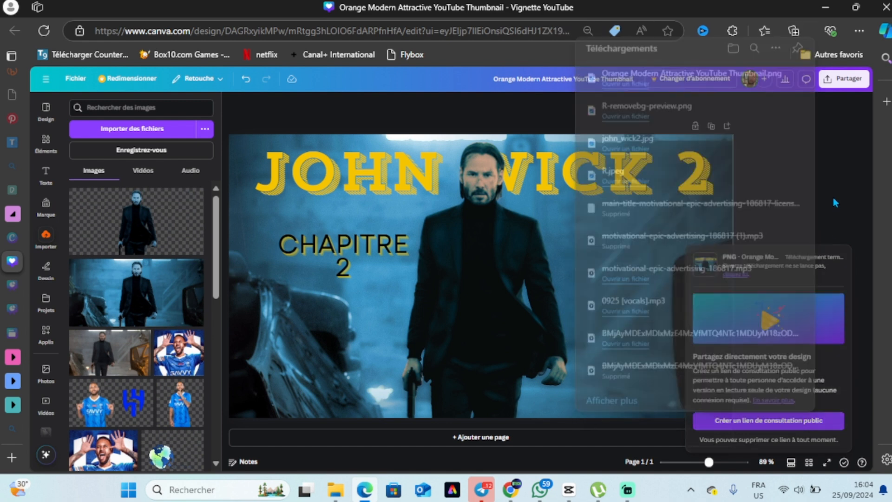